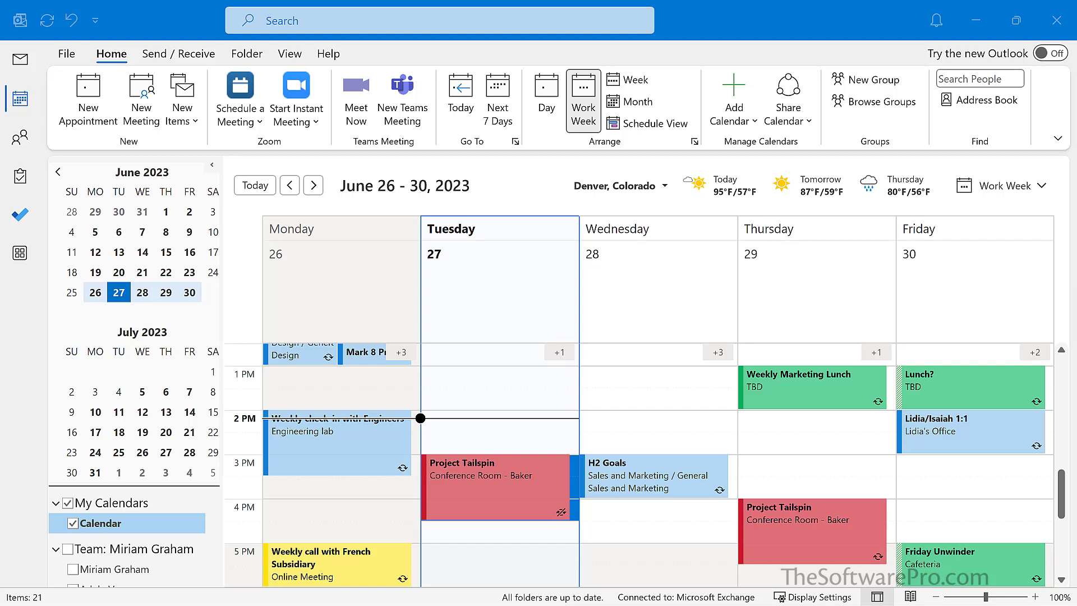
Pick June 27, then cycle through Day, Work Week, Week and Month views, ending in Schedule View
left_click(583, 104)
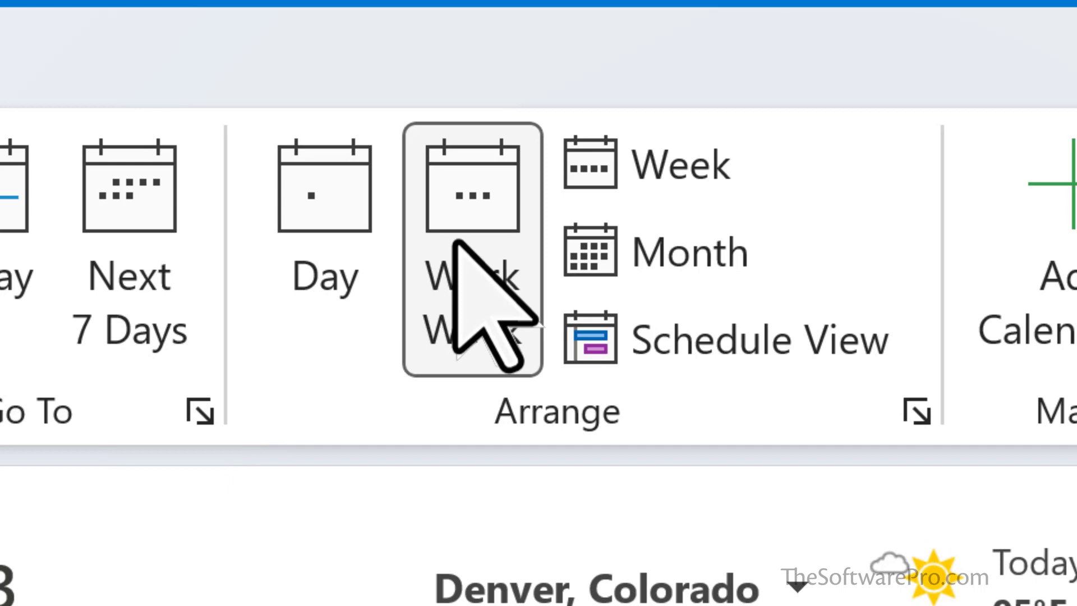
left_click(317, 188)
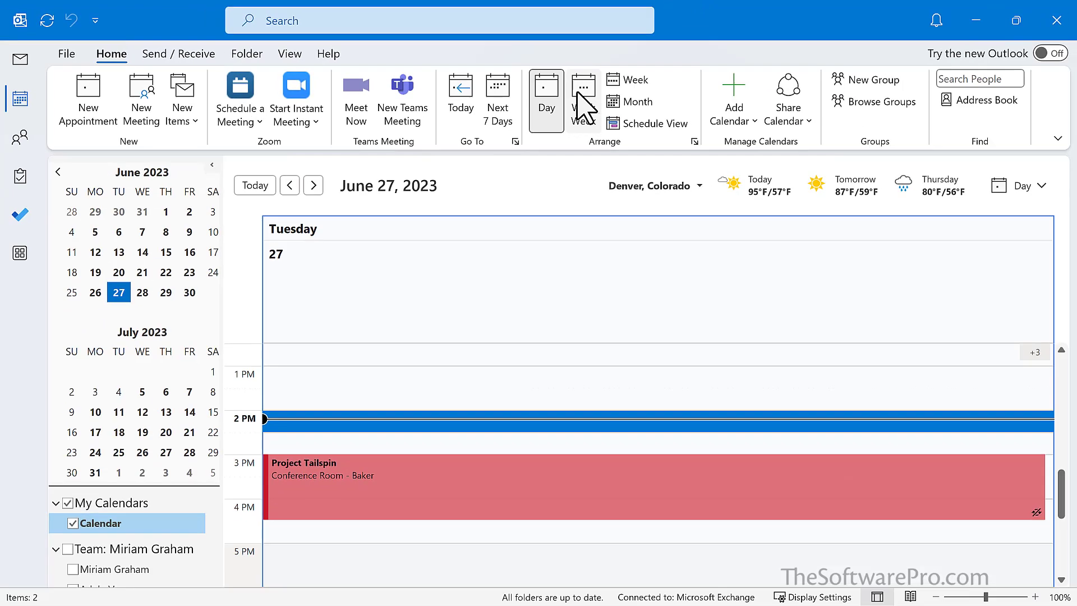
left_click(583, 107)
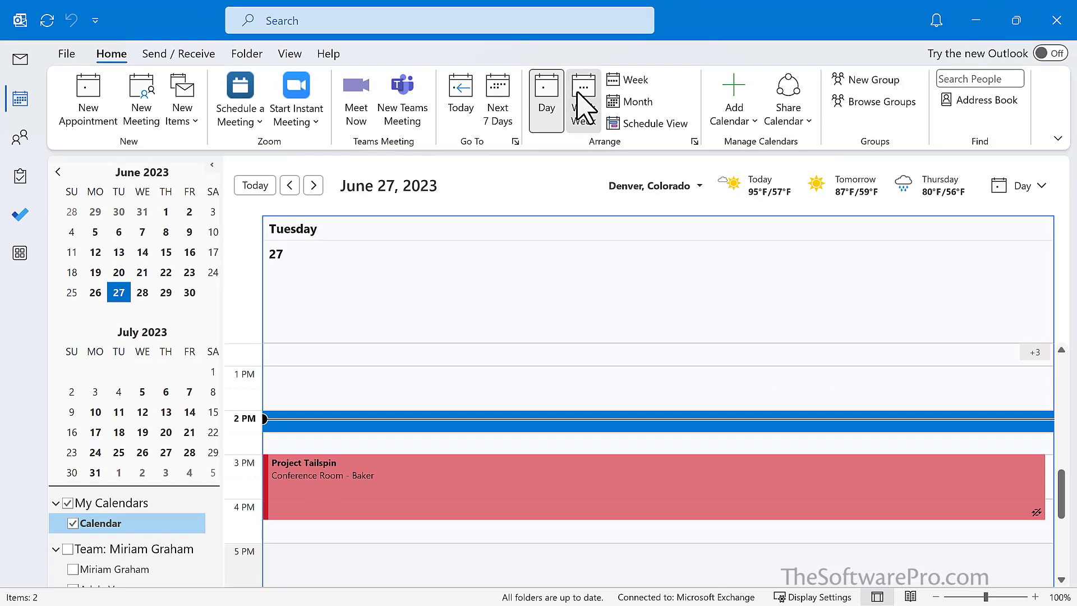
left_click(623, 80)
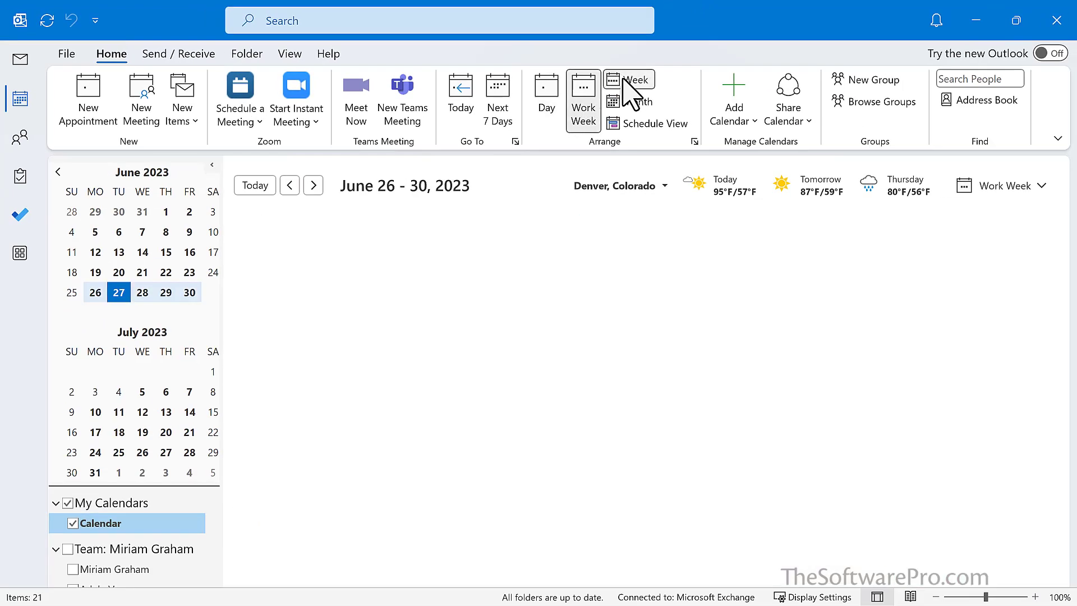
left_click(631, 102)
left_click(637, 124)
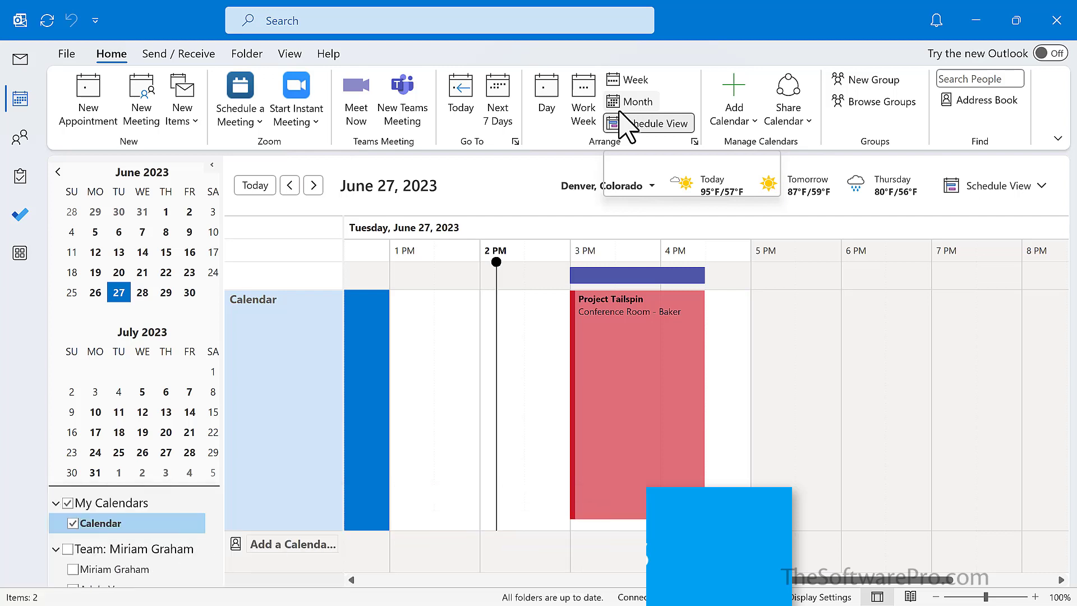
key("ctrl+alt+1")
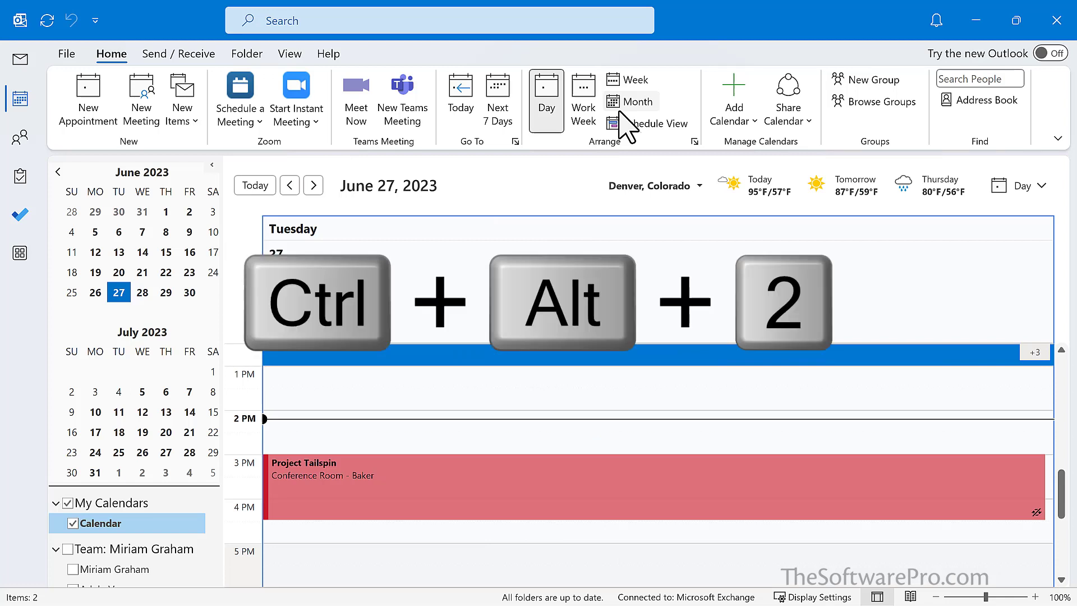
key("ctrl+alt+2")
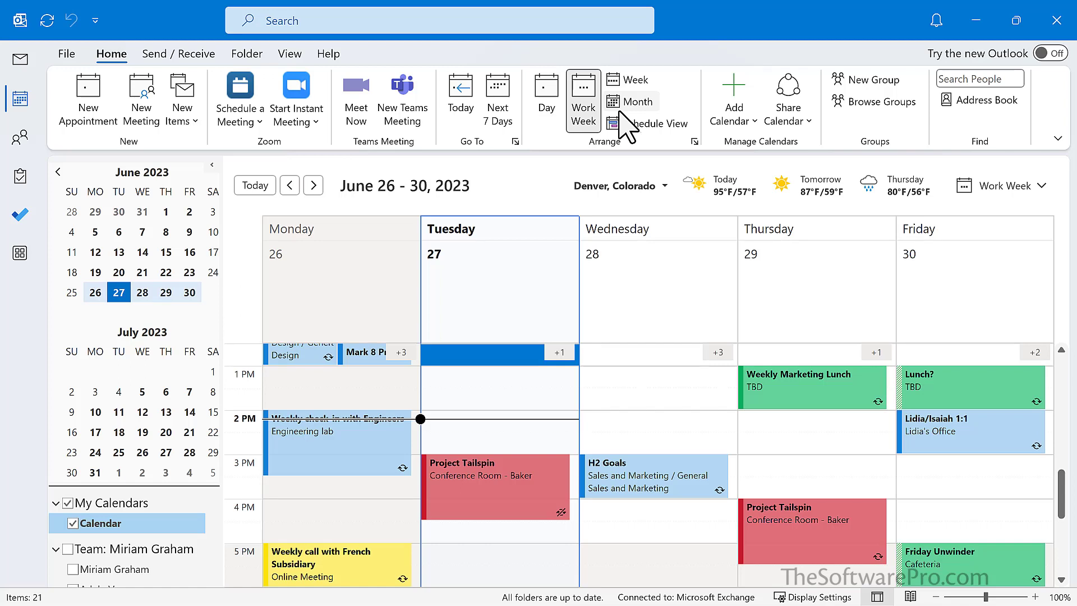
key("ctrl+alt+3")
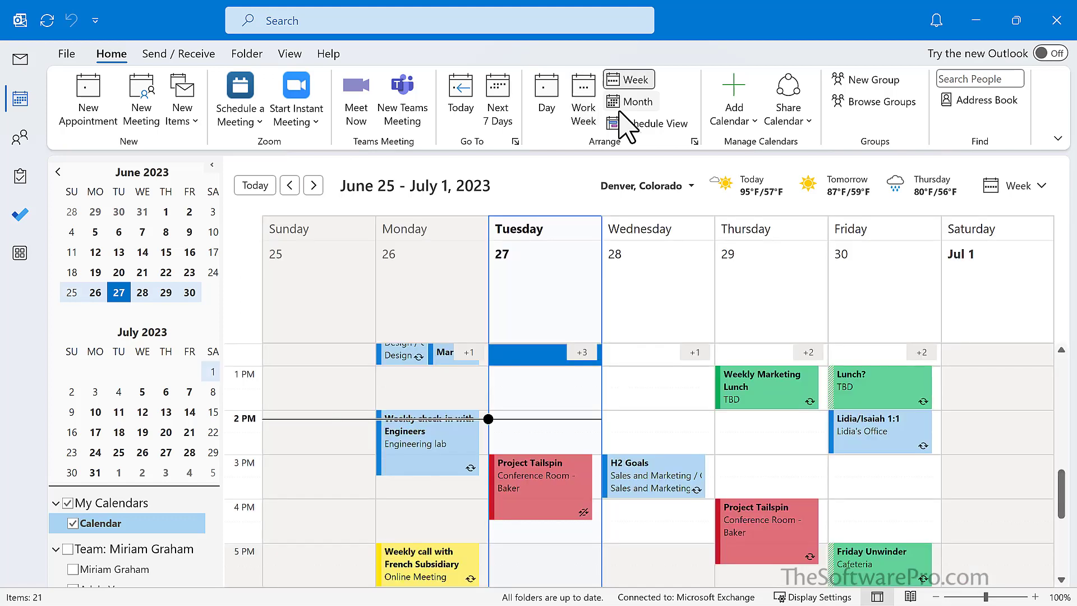
key("alt+minus")
key("ctrl+alt+4")
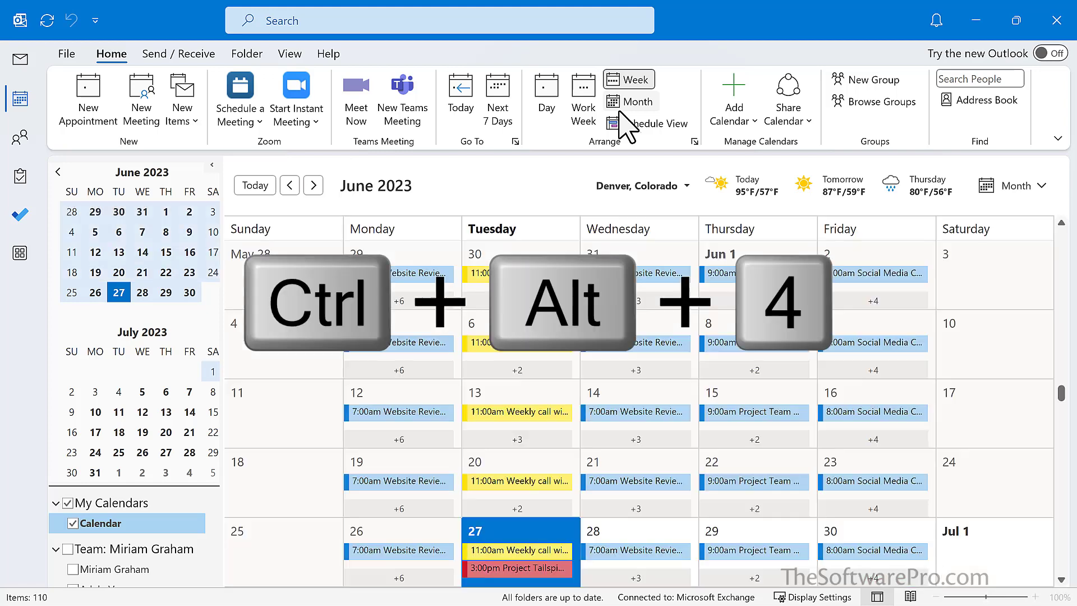
key("alt+equal")
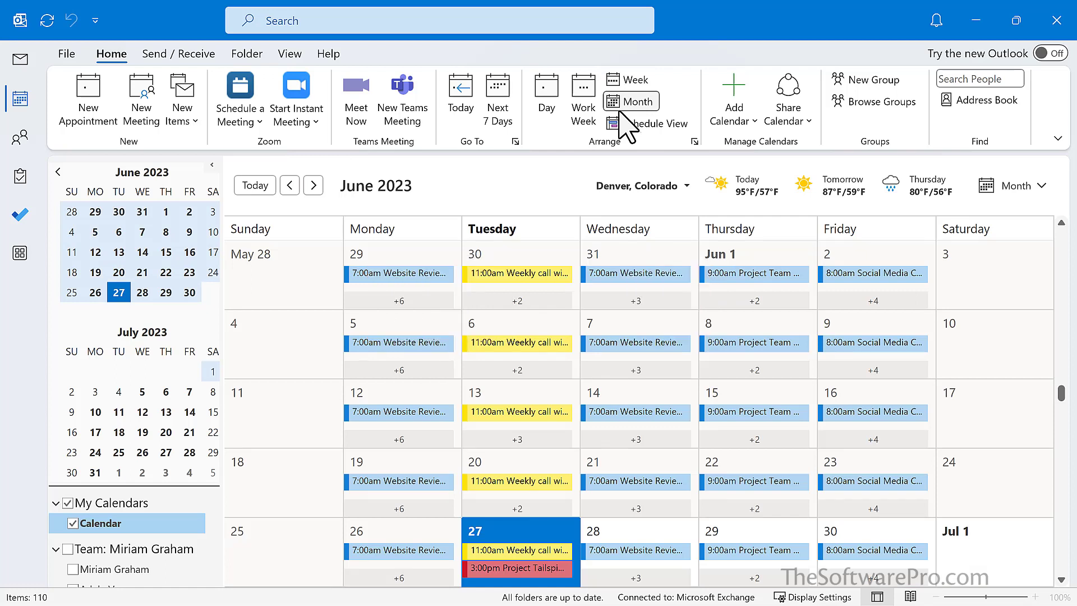
key("ctrl+alt+5")
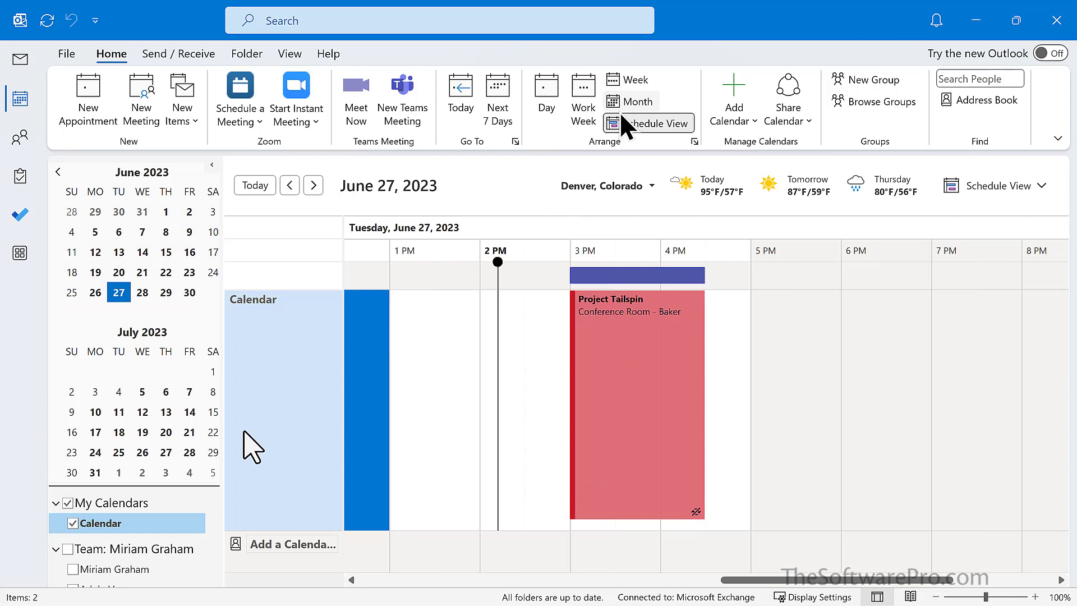
Return to the Work Week arrangement showing June 26–30, 2023 with Ctrl+Alt+2
scroll(85, 569, "down", 1)
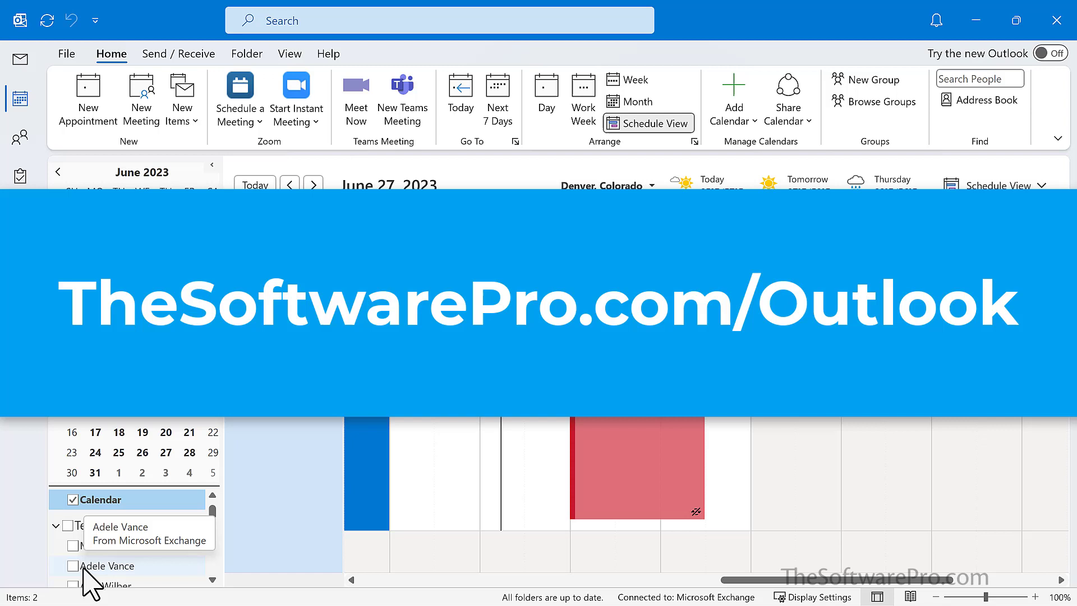
key("ctrl+alt+2")
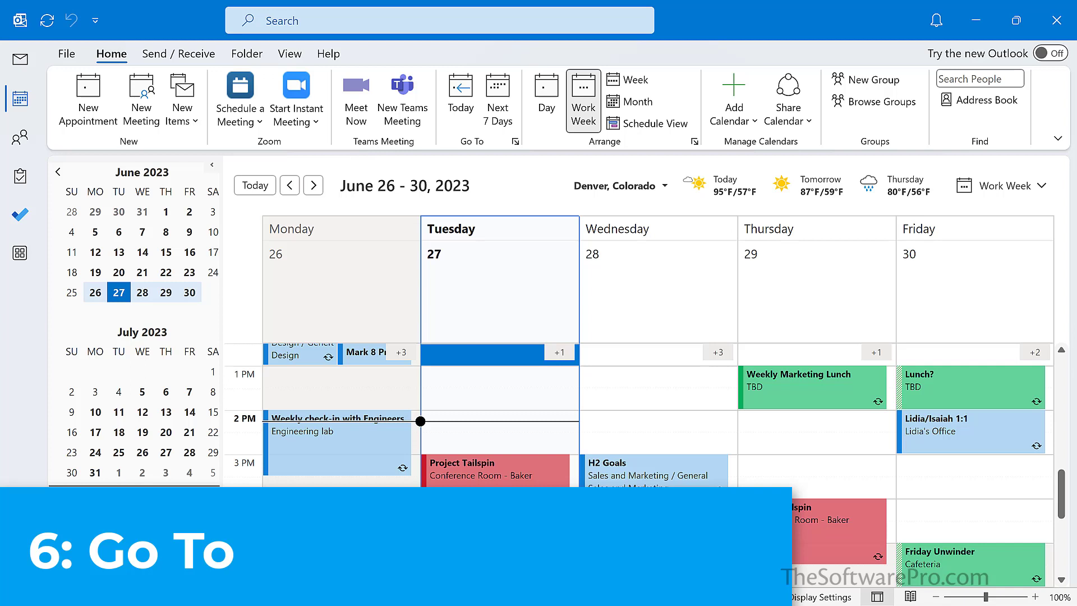
Use Go To Date with 7/17 to show the July 17–21, 2023 work week
key("ctrl+g")
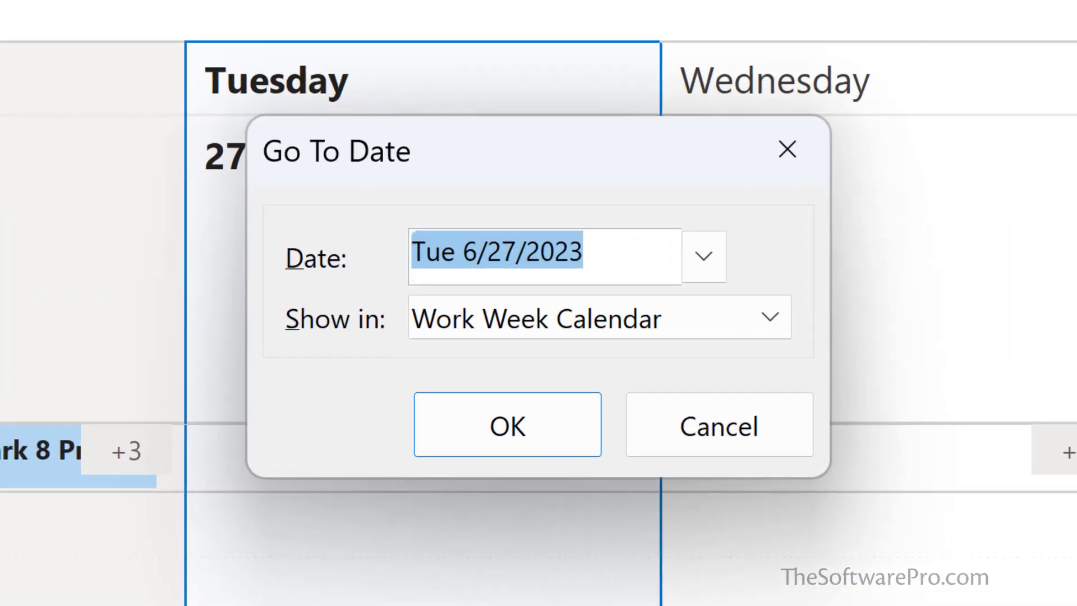
type("7/17")
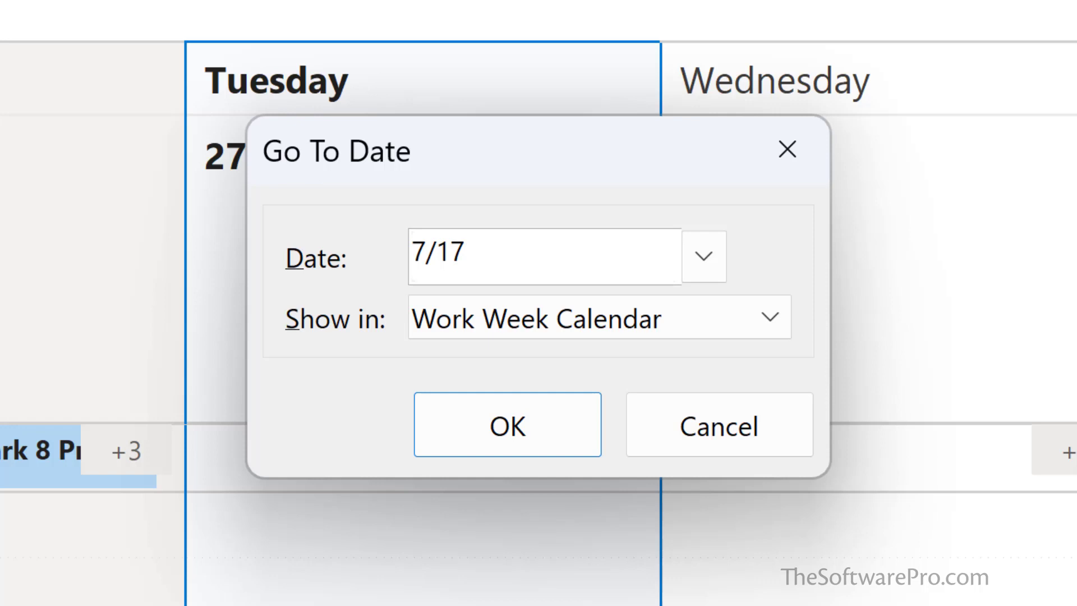
key("Return")
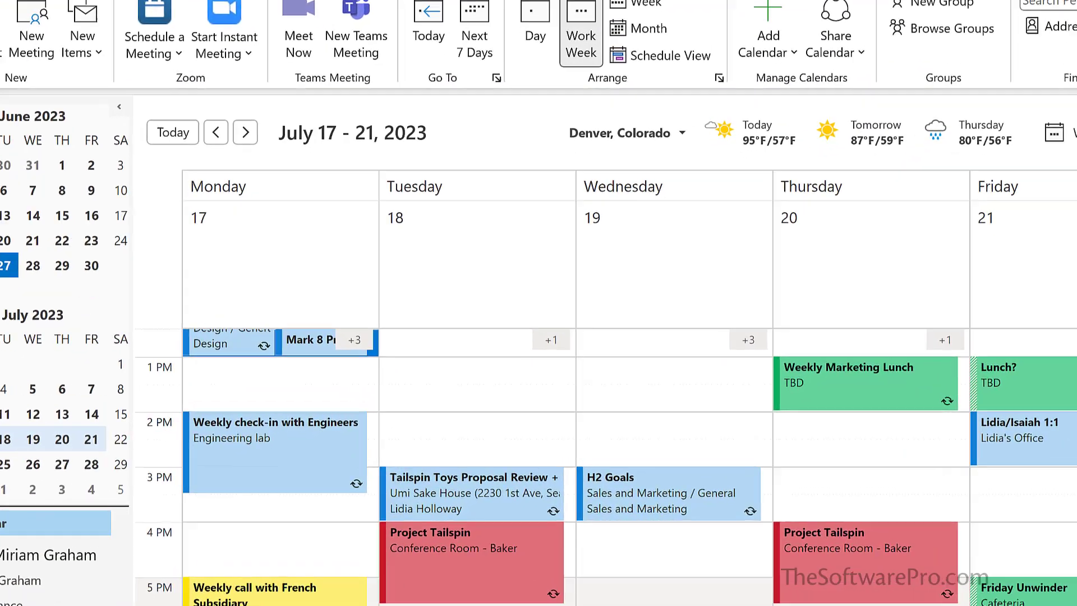
Use Go To Date with '3 weeks' to reach the July 17–21, 2023 work week
key("ctrl+g")
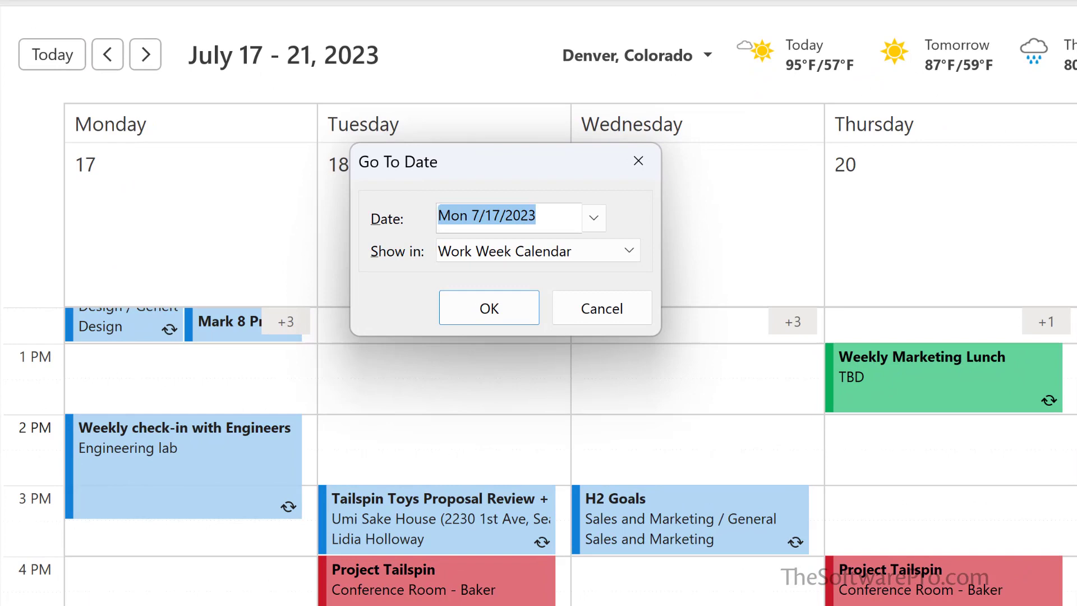
type("n")
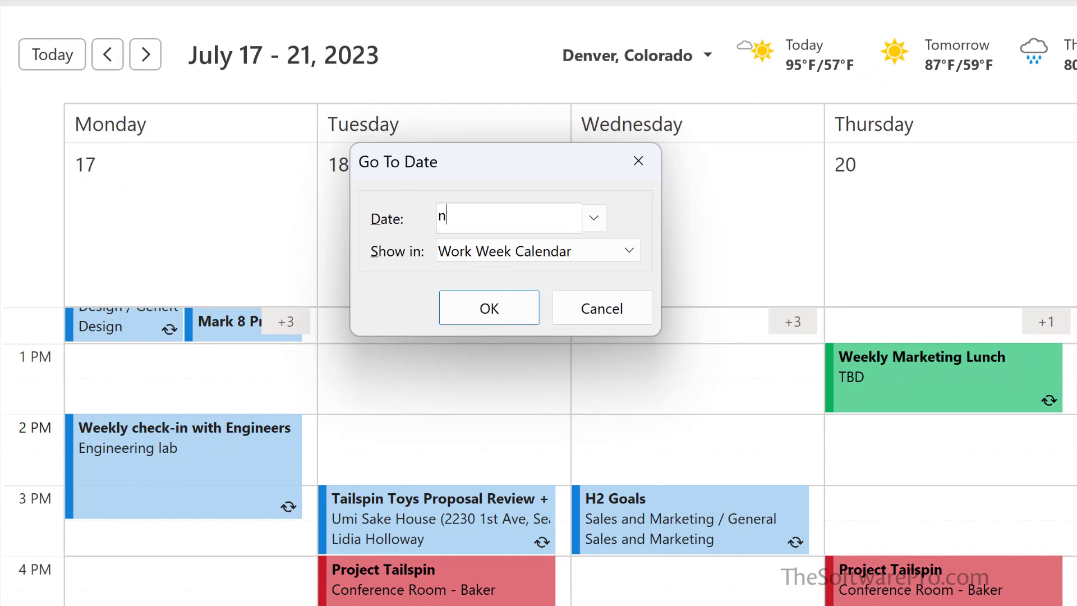
type("ext monday")
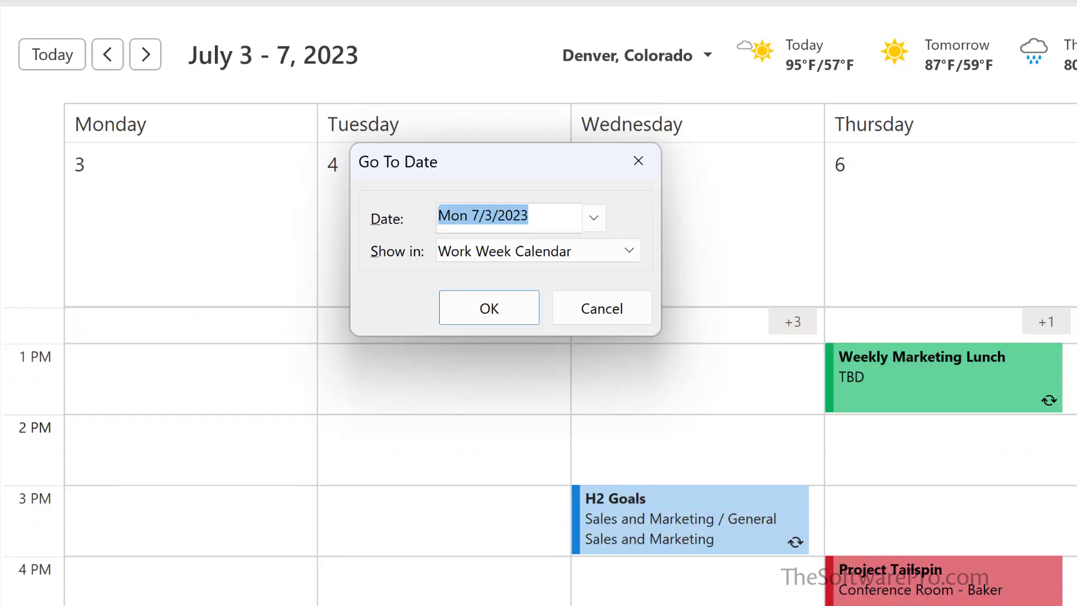
type("3 weeks")
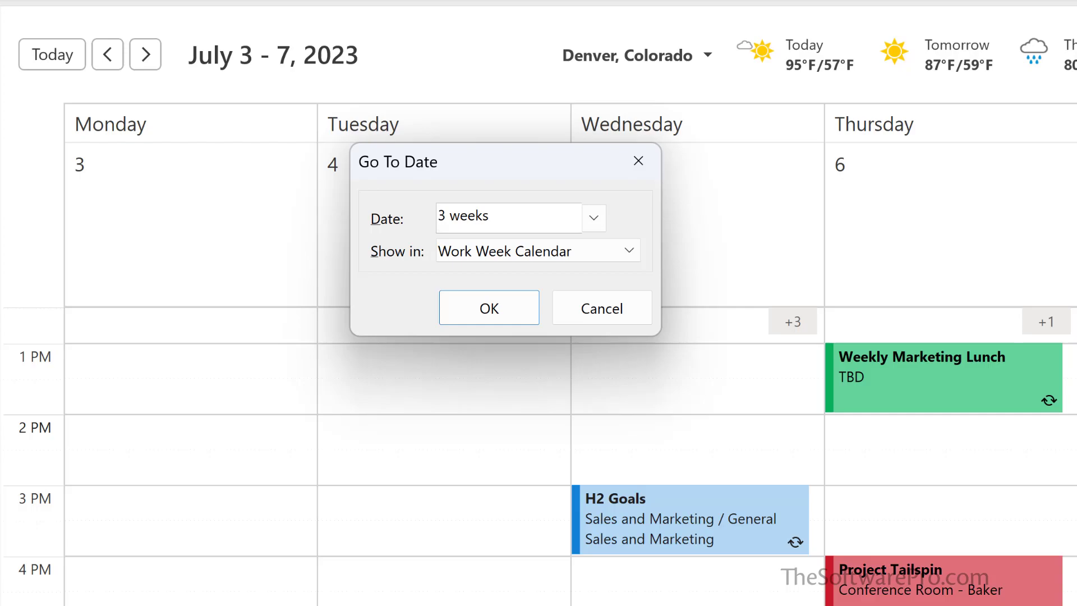
key("Return")
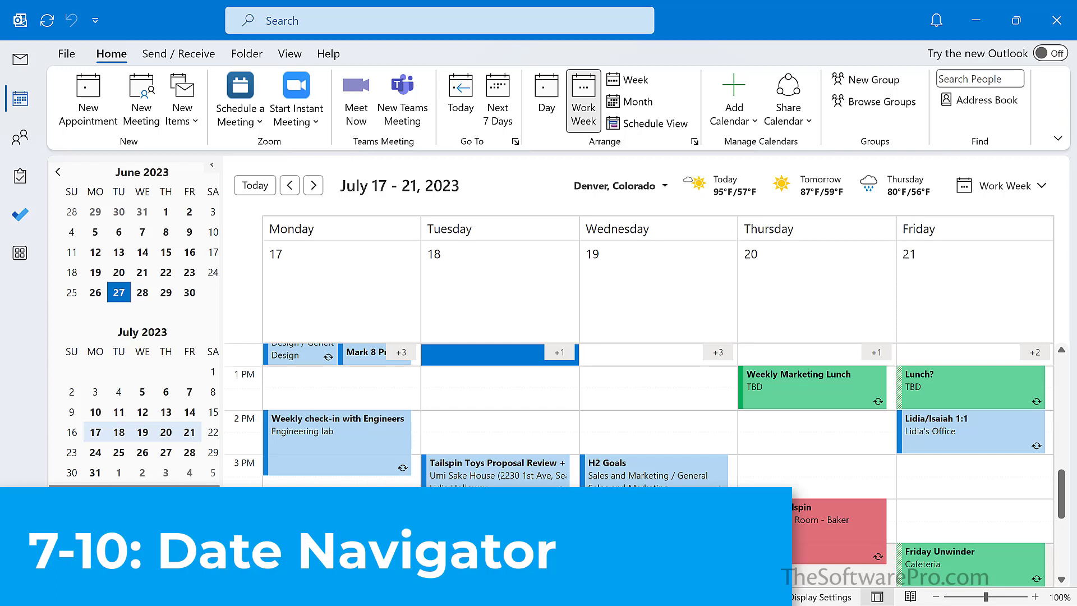
Widen the date navigator to four months and switch to Month view of June 2023
left_click_drag(222, 297, 236, 298)
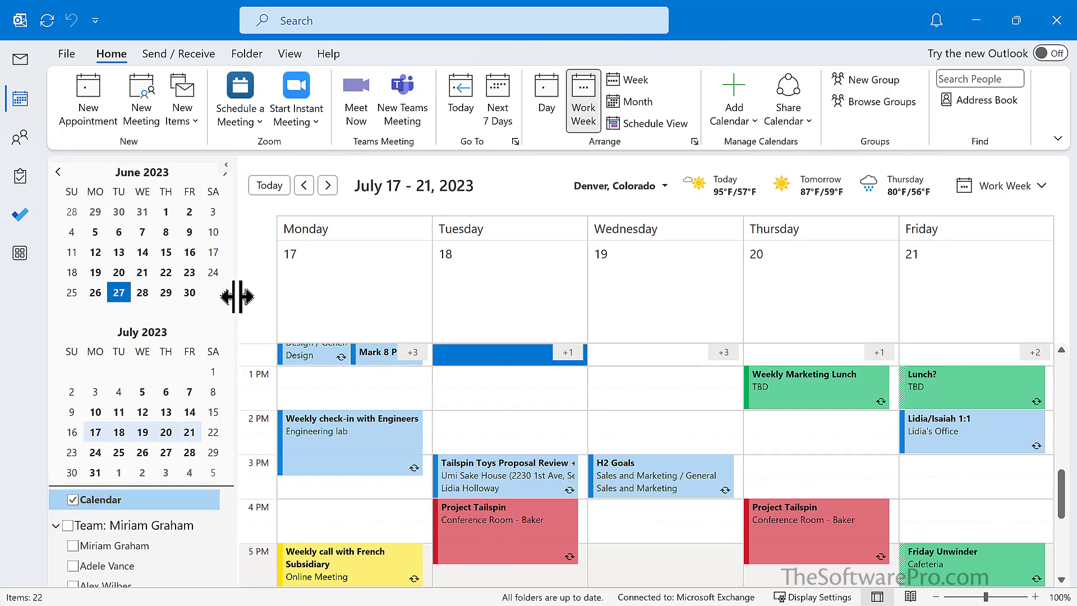
left_click_drag(237, 296, 442, 294)
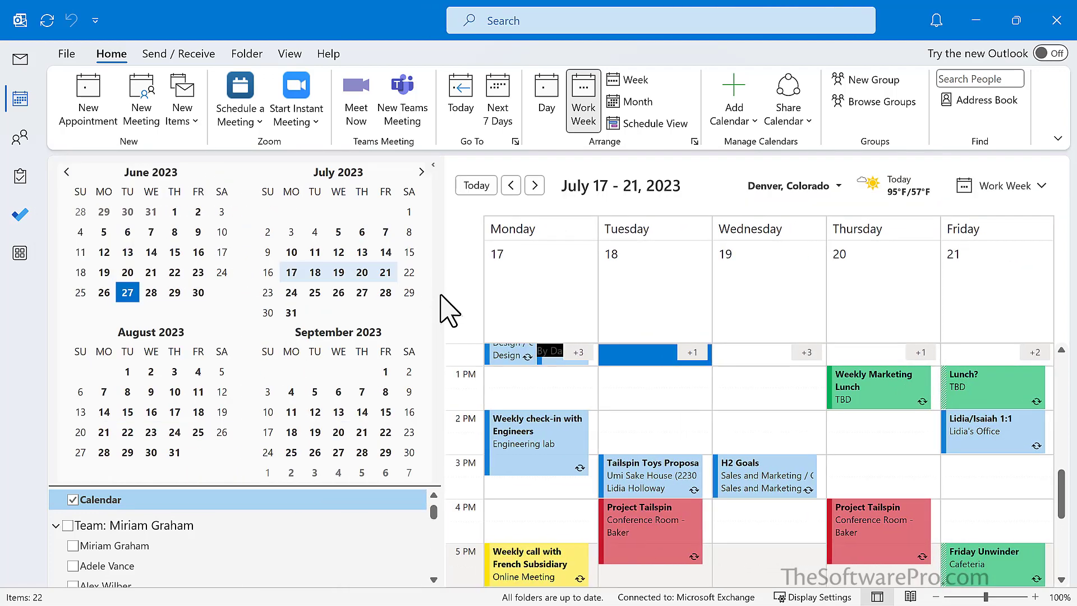
key("ctrl+alt+4")
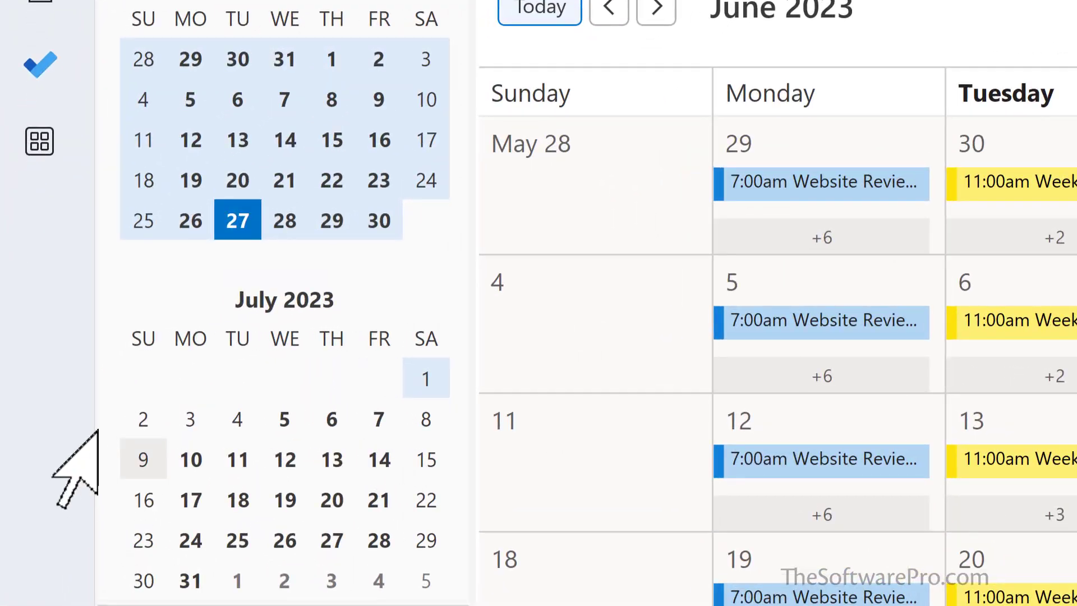
Drag across July 9 through July 22 in the date navigator to show those two weeks
mouse_move(101, 449)
left_mouse_down()
mouse_move(91, 500)
mouse_move(133, 512)
left_mouse_up()
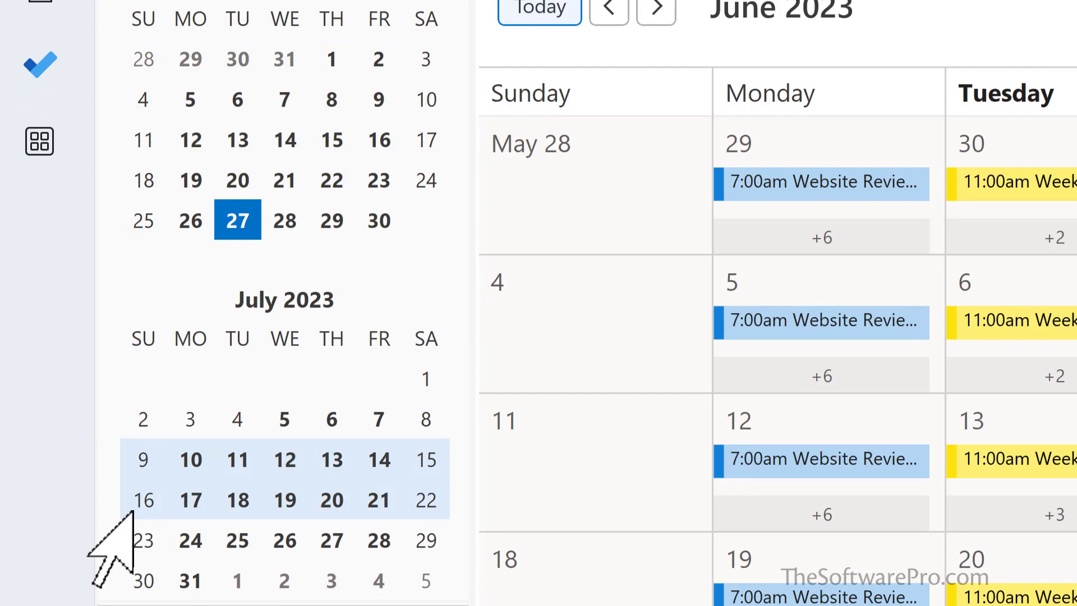
left_click_drag(133, 512, 138, 513)
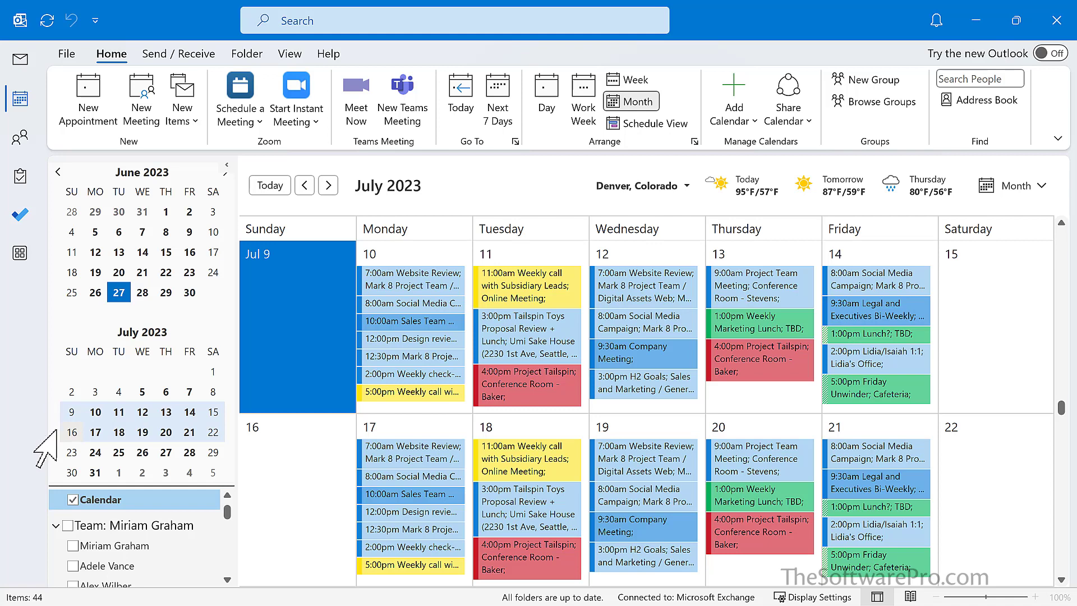
Switch to Day view, then select July 11 and Shift-select July 13 in the date navigator
key("ctrl+alt+1")
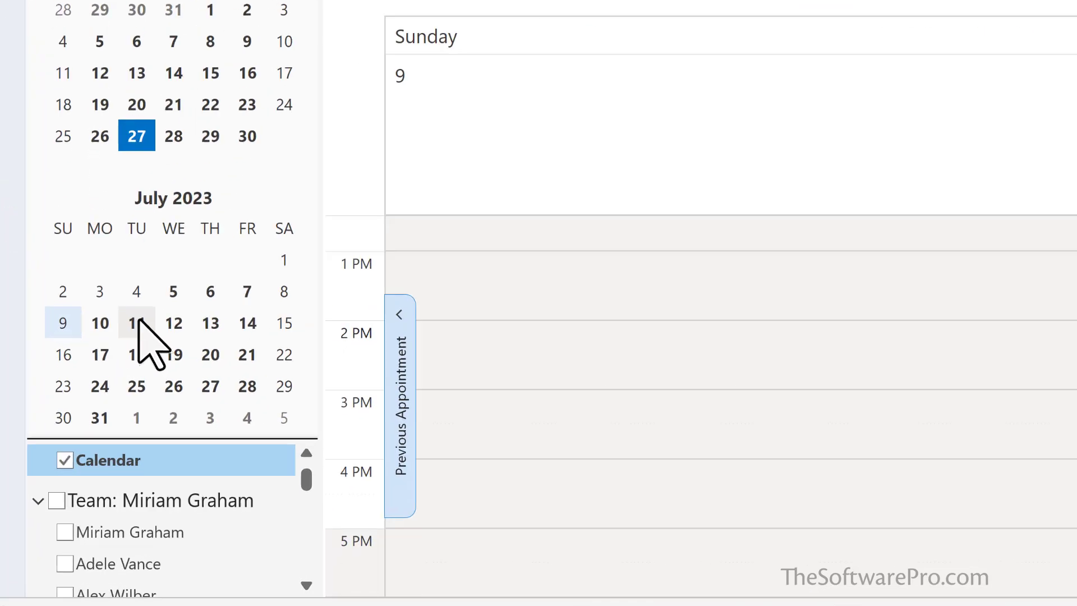
key("shift")
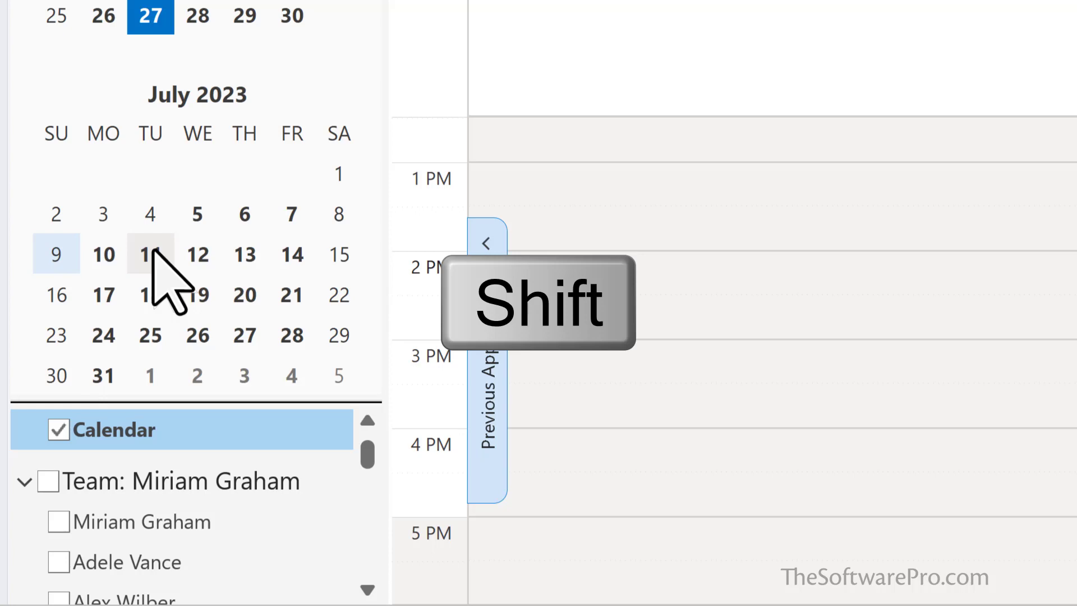
left_click(153, 251, "shift")
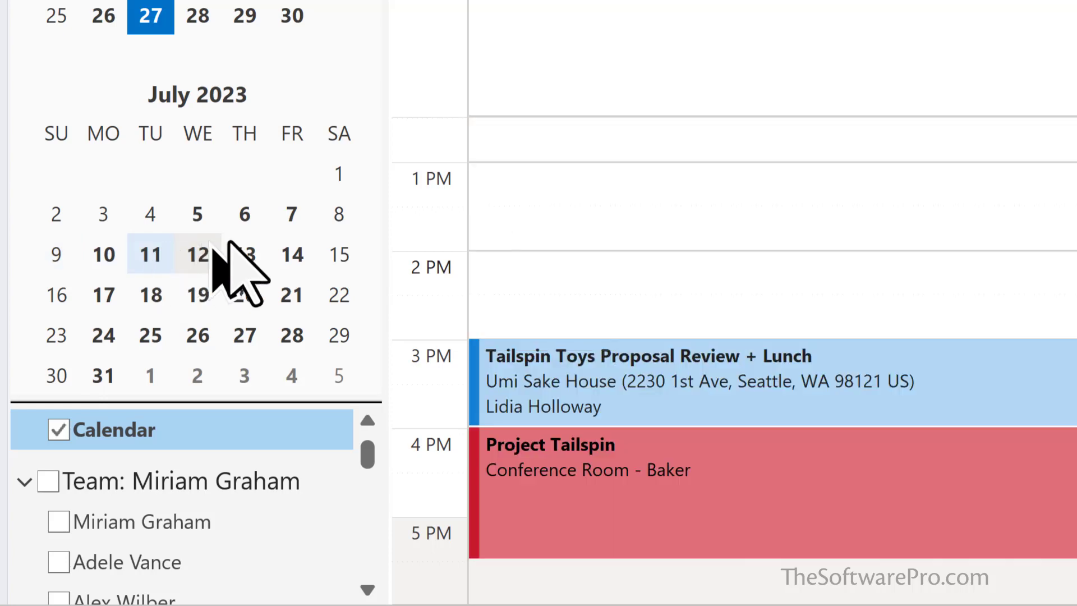
left_click(244, 246, "shift")
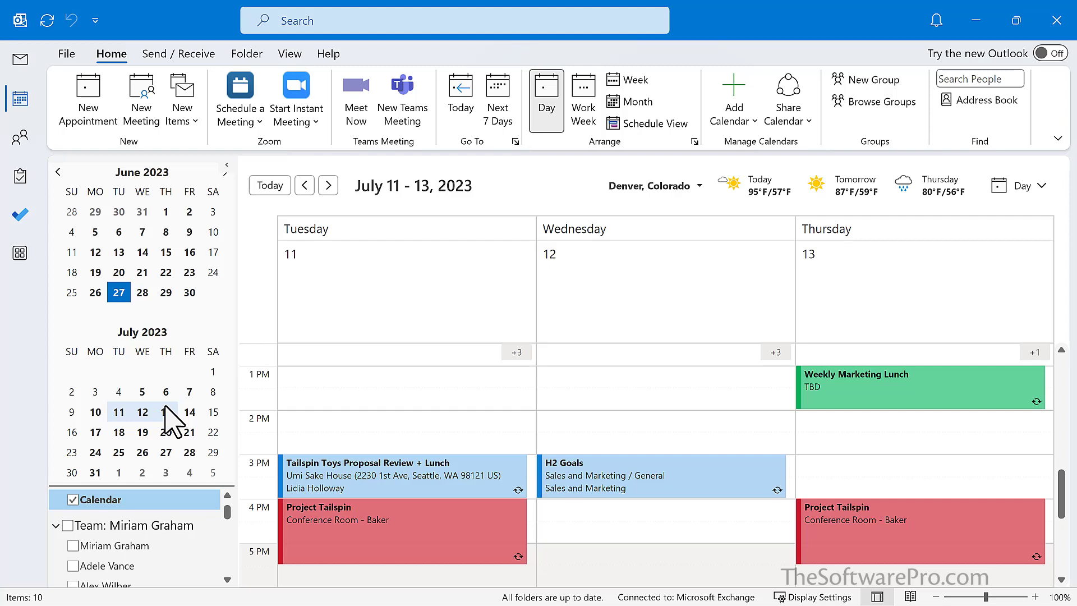
Select June 29 in the date navigator, then Ctrl-add July 6 and July 11
left_click(166, 293, "ctrl")
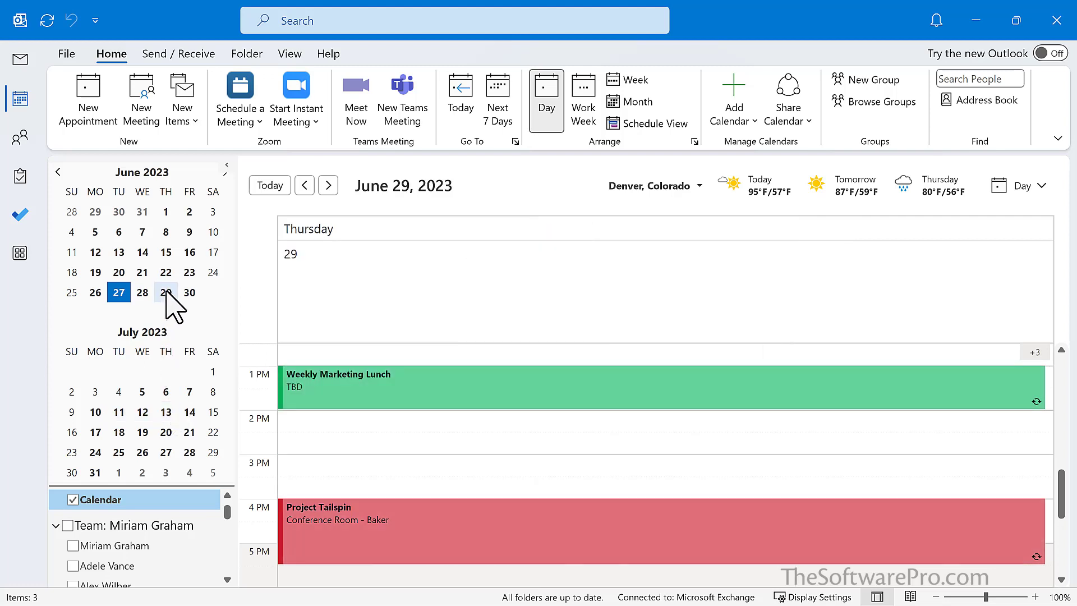
left_click(166, 391, "ctrl")
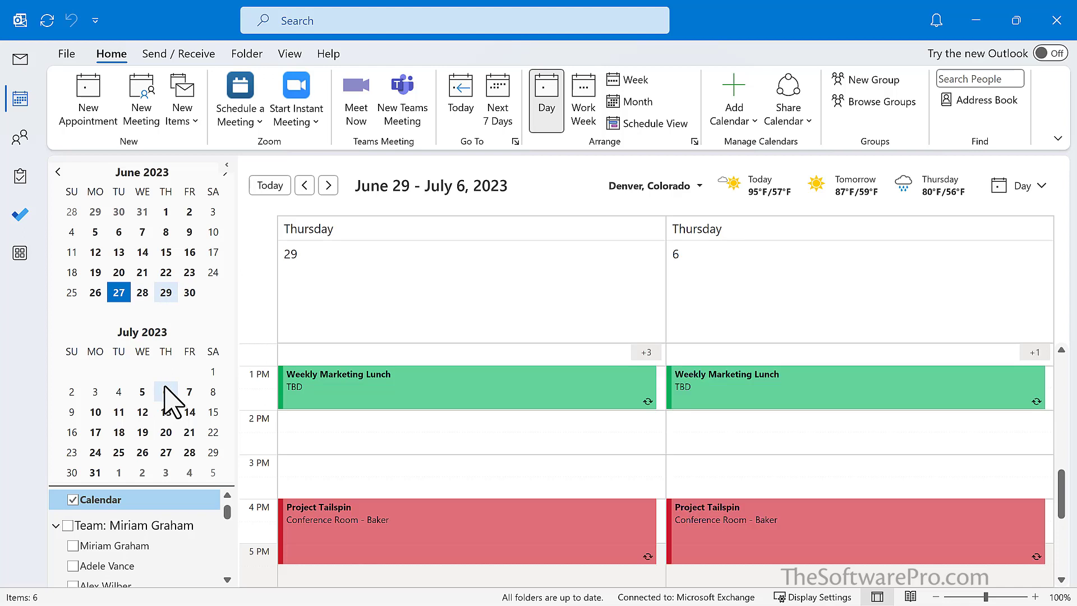
left_click(119, 411, "ctrl")
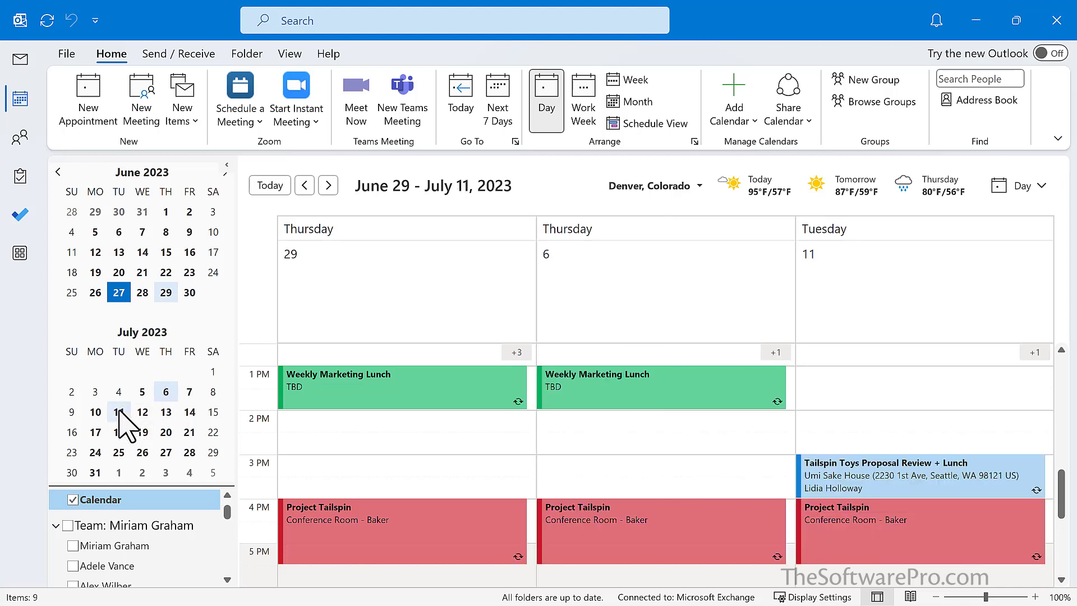